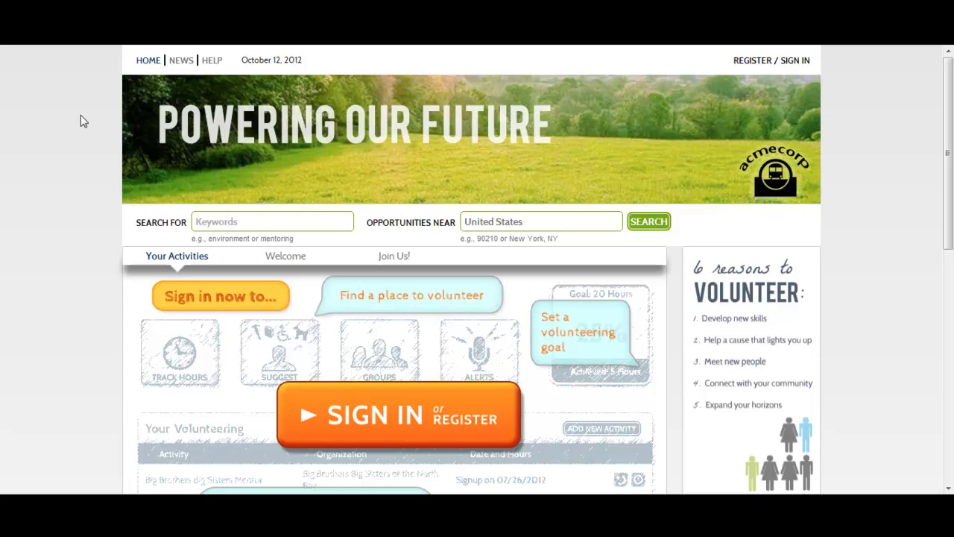
Sign in and scroll to the Your Volunteering list with Habitat Build and ProBono Consulting
click(388, 414)
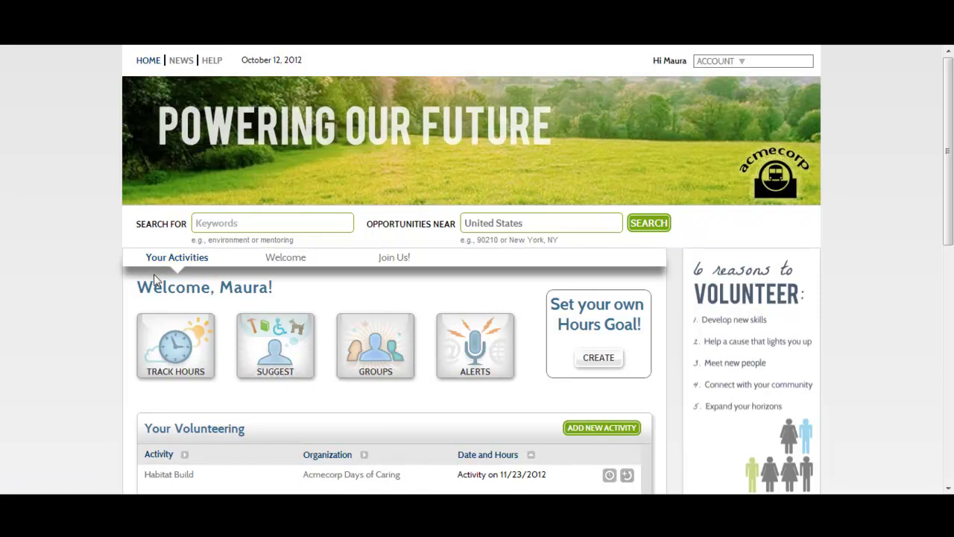
scroll(158, 283, down, 2)
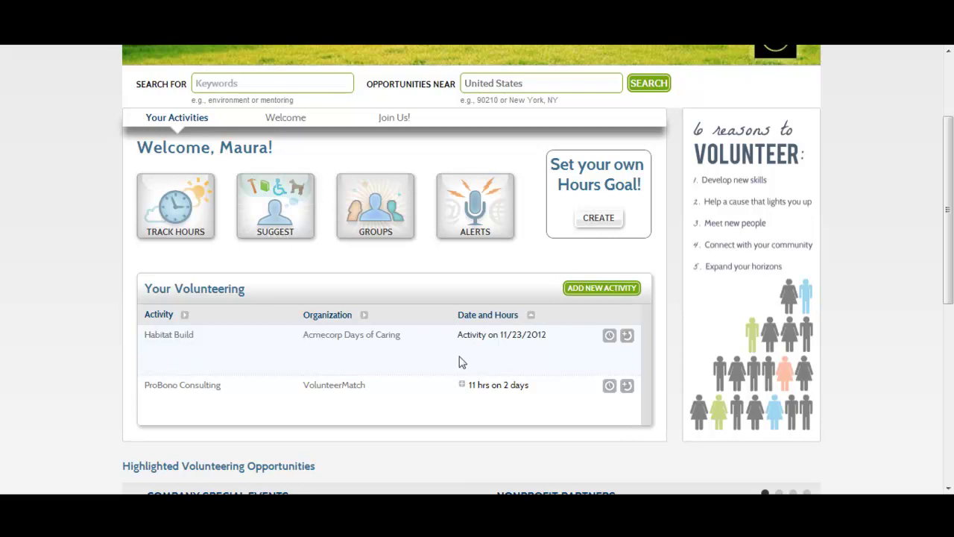
Record 2 hours for Habitat Build on October 10, marked as company time, and save
click(608, 337)
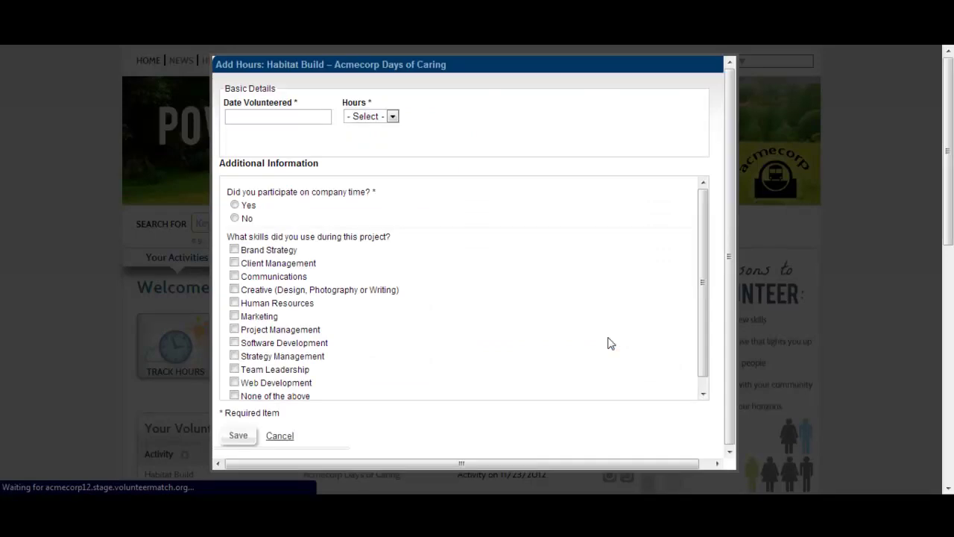
click(270, 112)
click(296, 185)
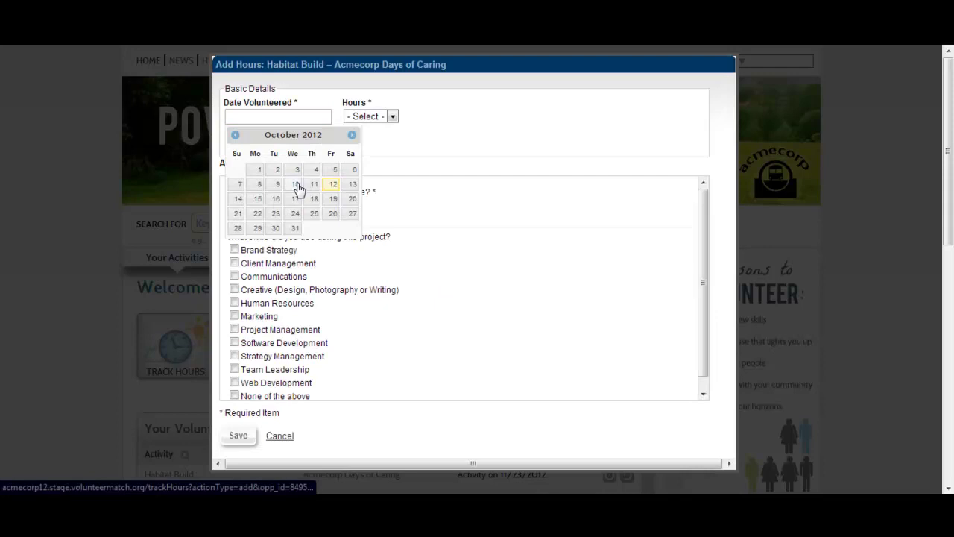
click(365, 117)
click(373, 153)
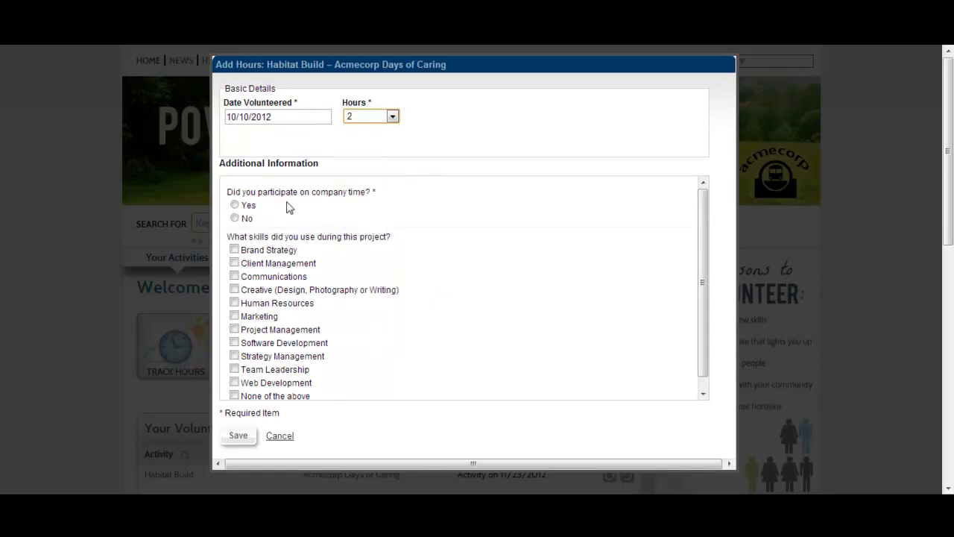
click(235, 205)
click(244, 436)
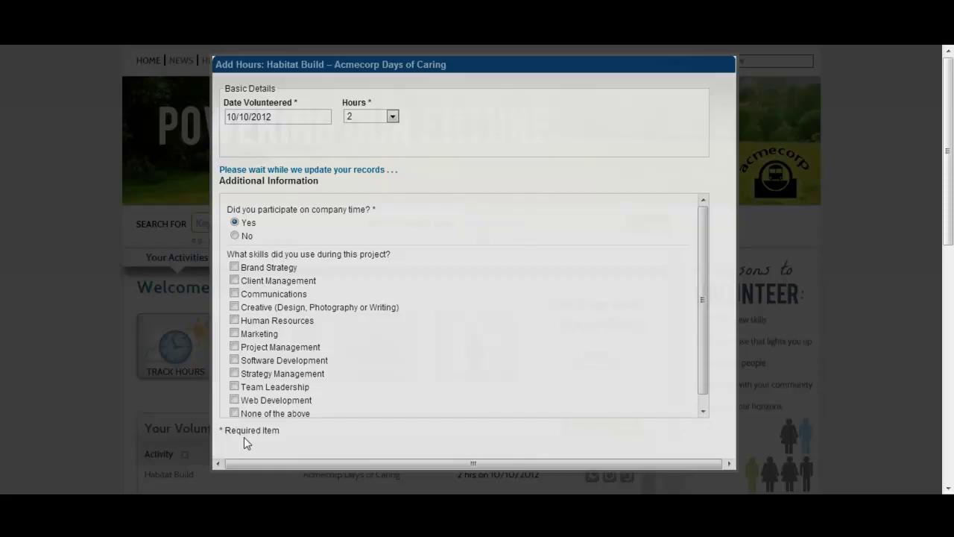
scroll(244, 436, down, 2)
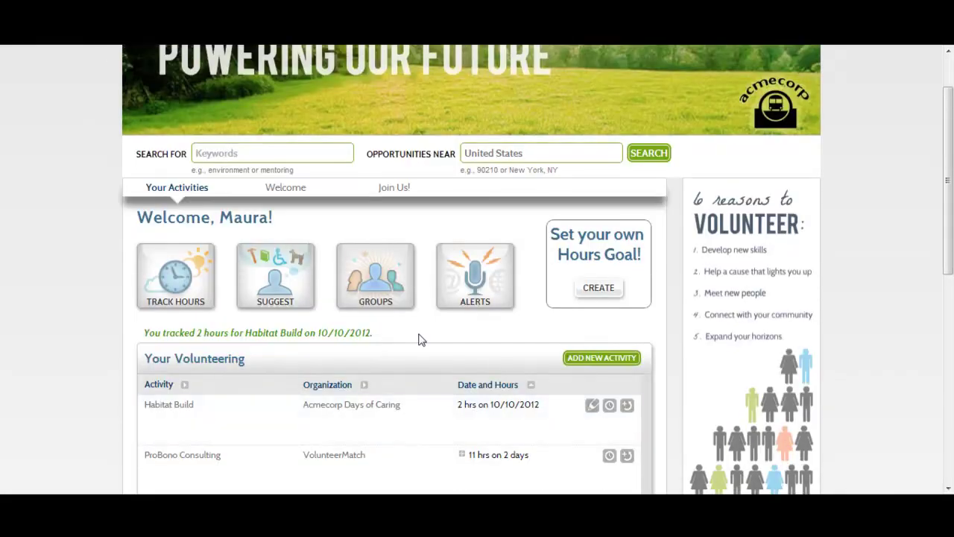
Search new-activity organizations for American Red Cross in San Francisco, California
click(587, 358)
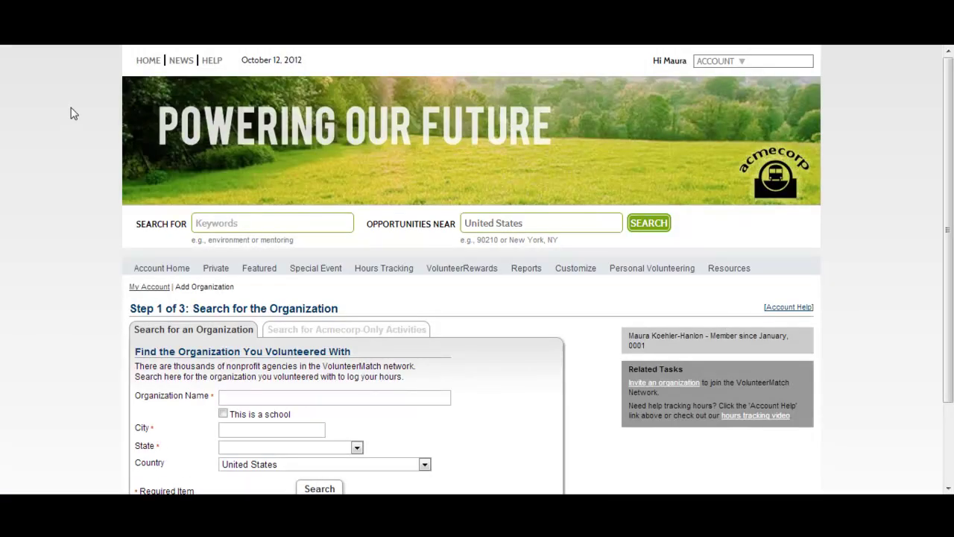
scroll(74, 112, down, 1)
click(261, 326)
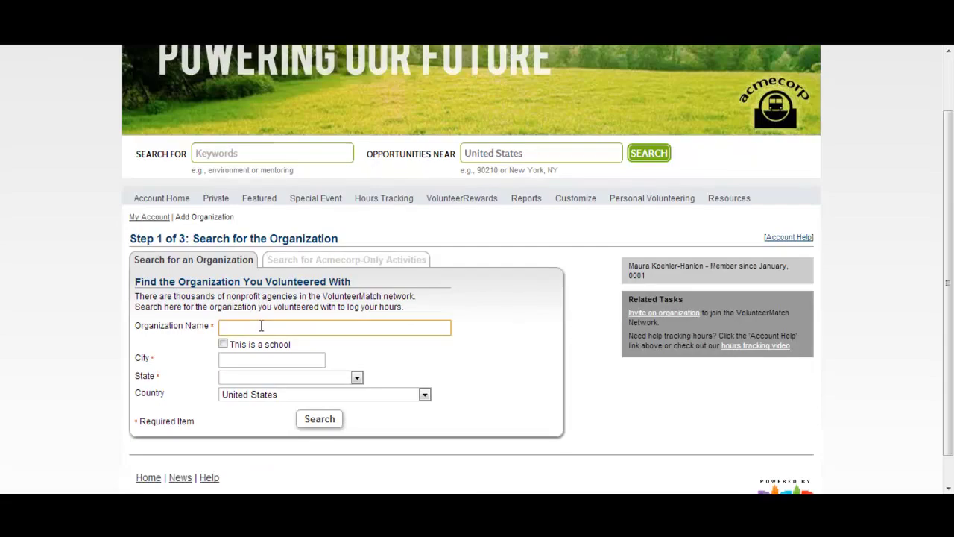
text(America)
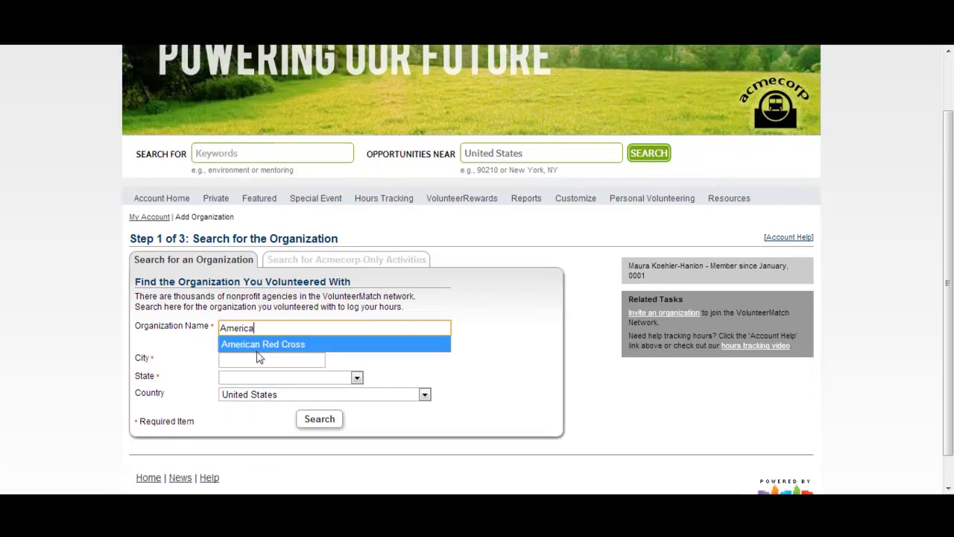
click(258, 347)
click(255, 358)
text(San)
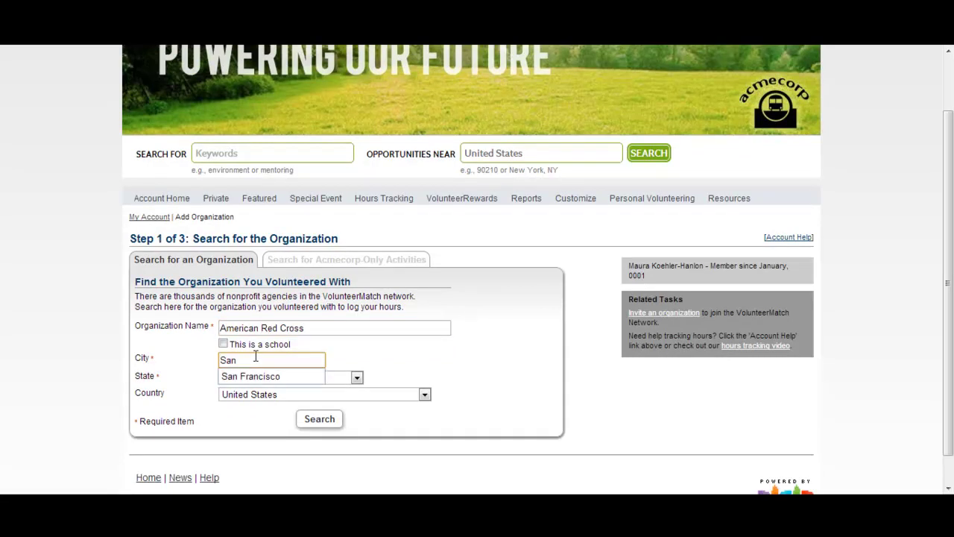
click(249, 376)
click(249, 377)
click(260, 215)
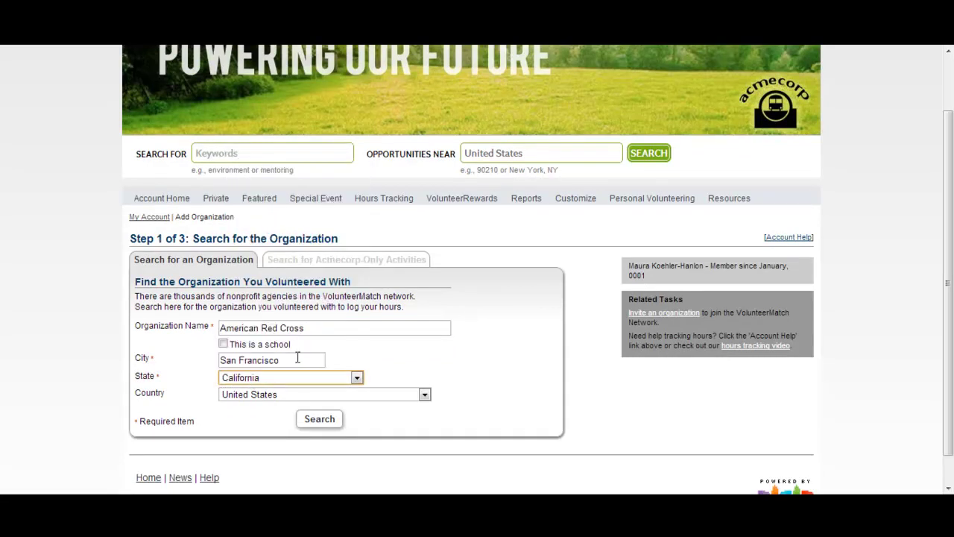
click(316, 419)
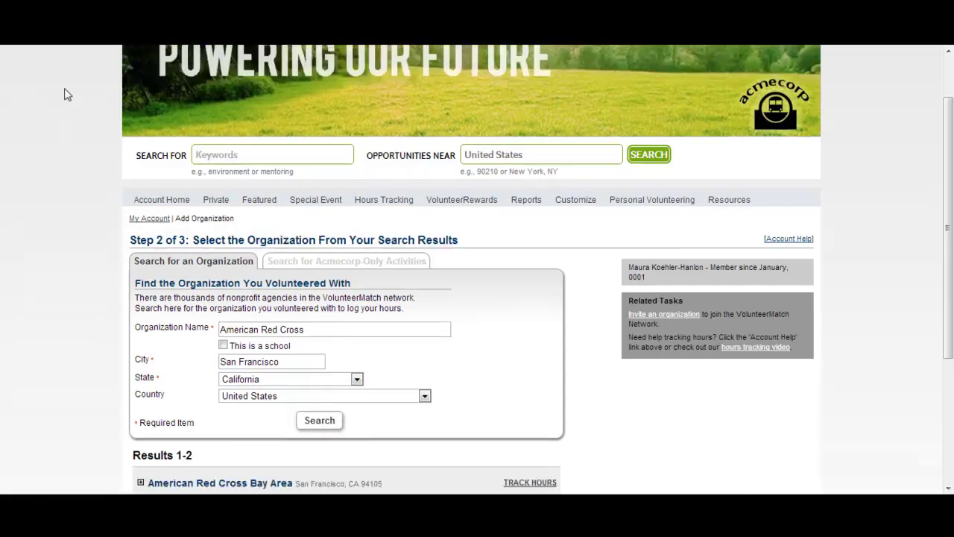
Track hours for the American Red Cross Bay Area result and confirm
scroll(64, 95, down, 3)
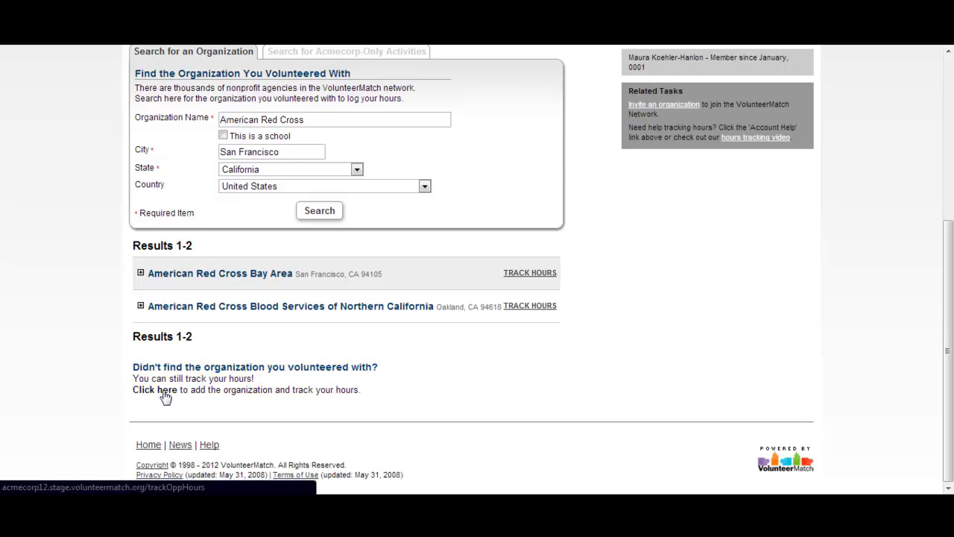
click(514, 273)
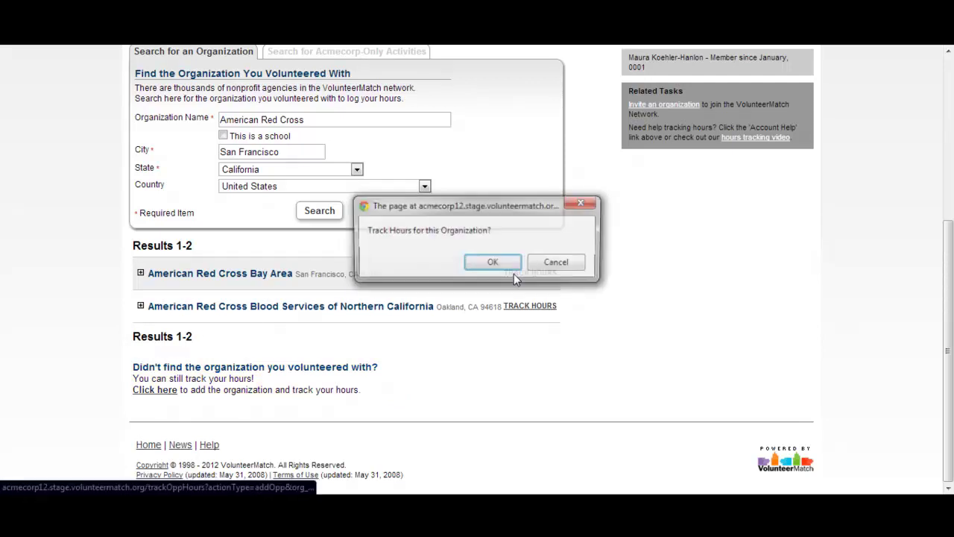
click(498, 264)
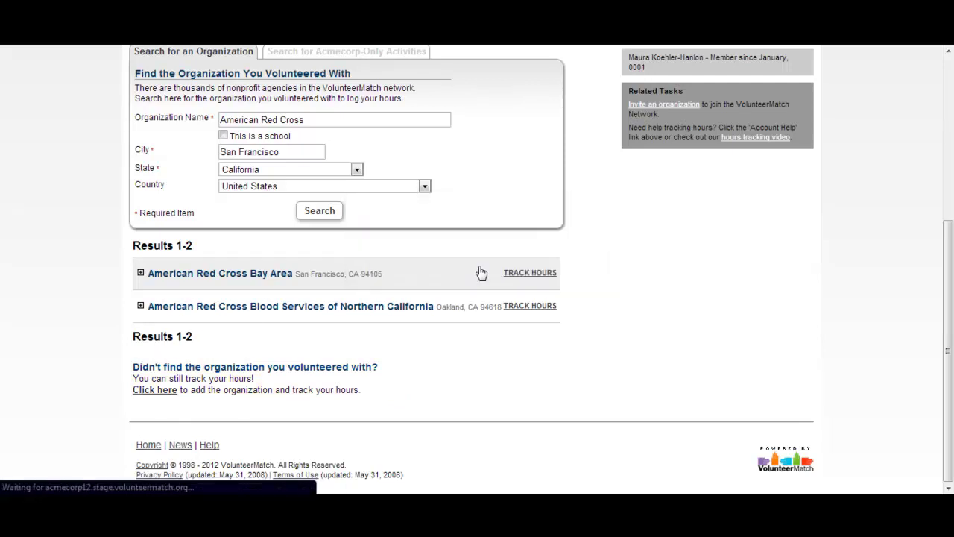
Set up ProBono Consulting recurring hours: 2 hours daily starting 10/08/2012
scroll(79, 108, down, 2)
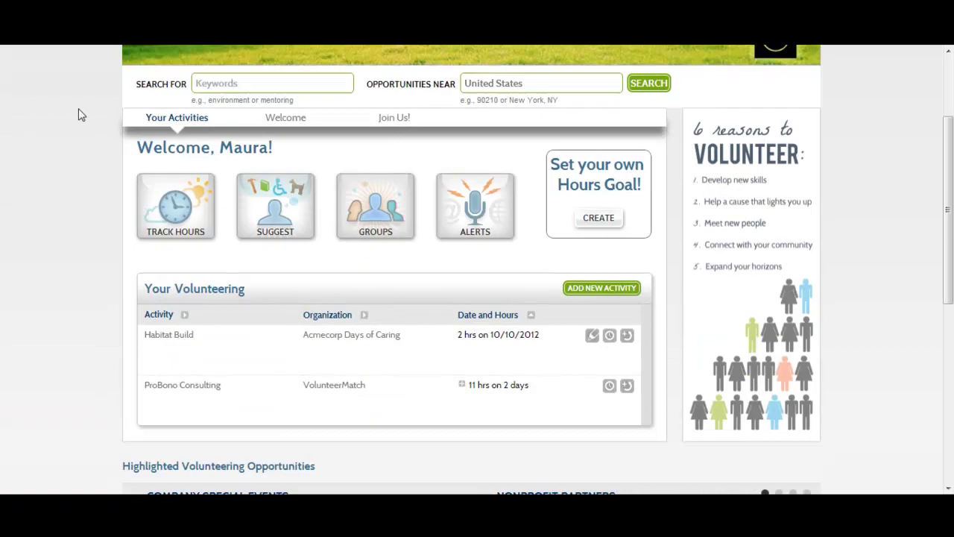
click(627, 385)
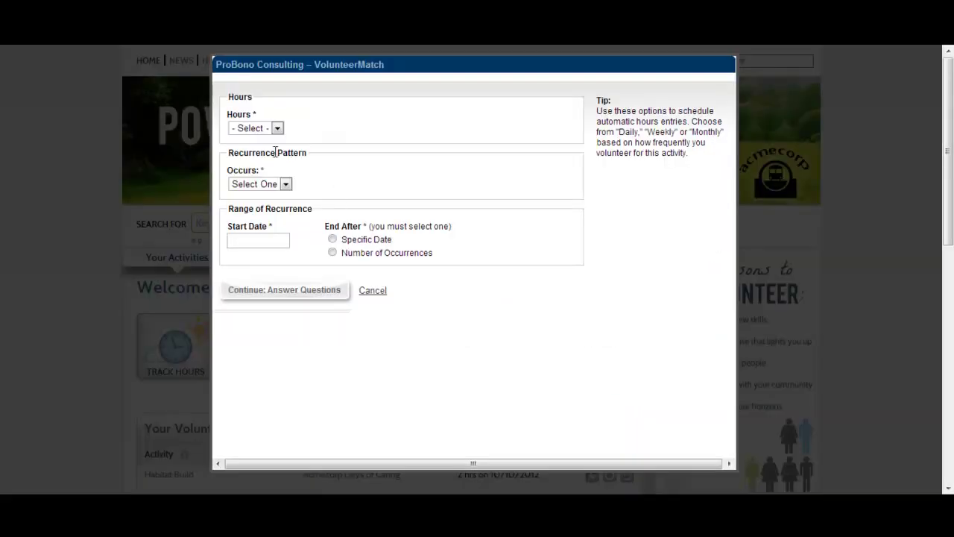
click(262, 131)
click(252, 163)
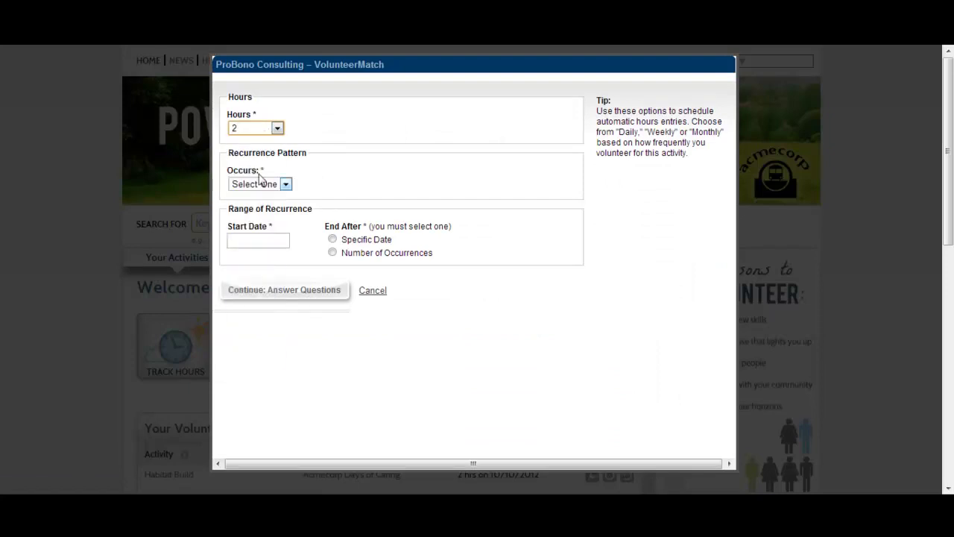
click(262, 184)
click(252, 209)
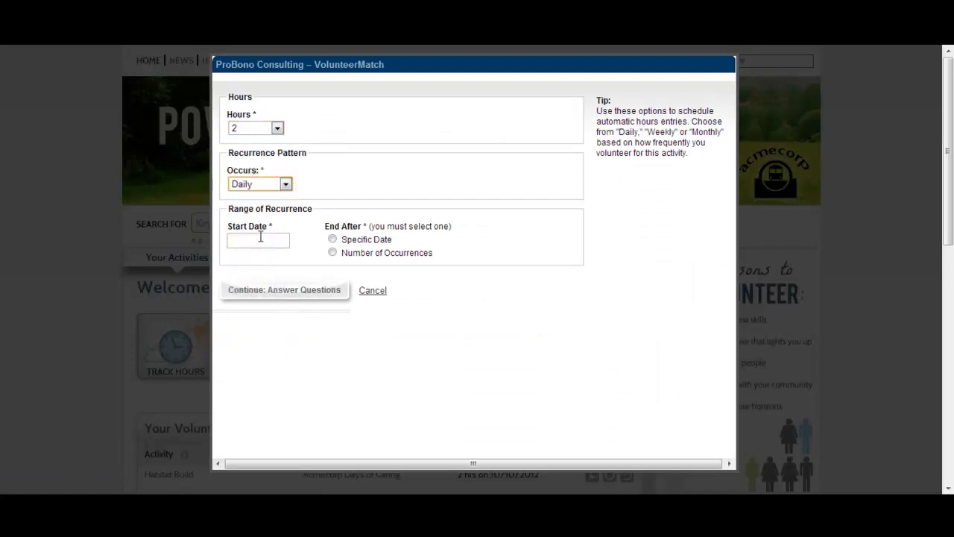
click(261, 241)
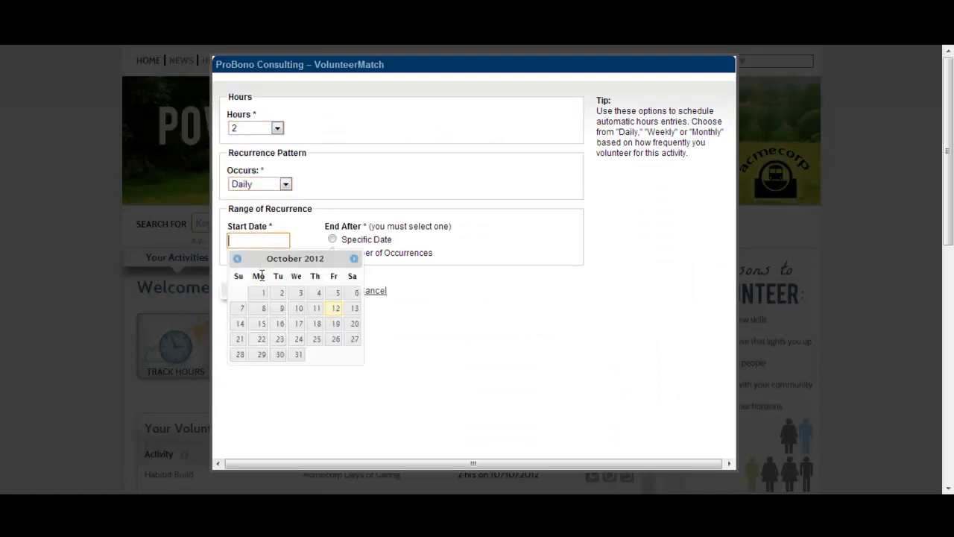
click(263, 308)
End the schedule after 19 occurrences, answer Yes to company time, and save
click(344, 253)
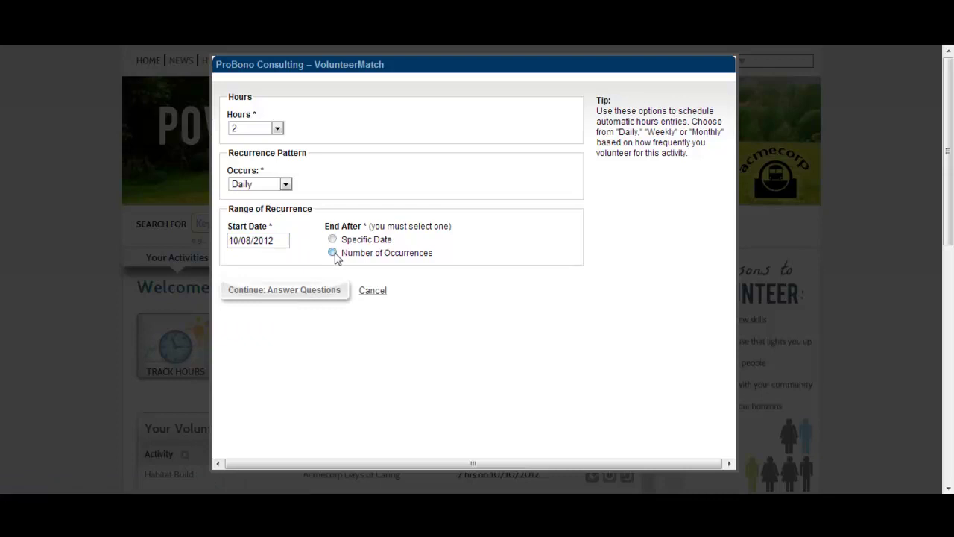
click(447, 255)
text(19)
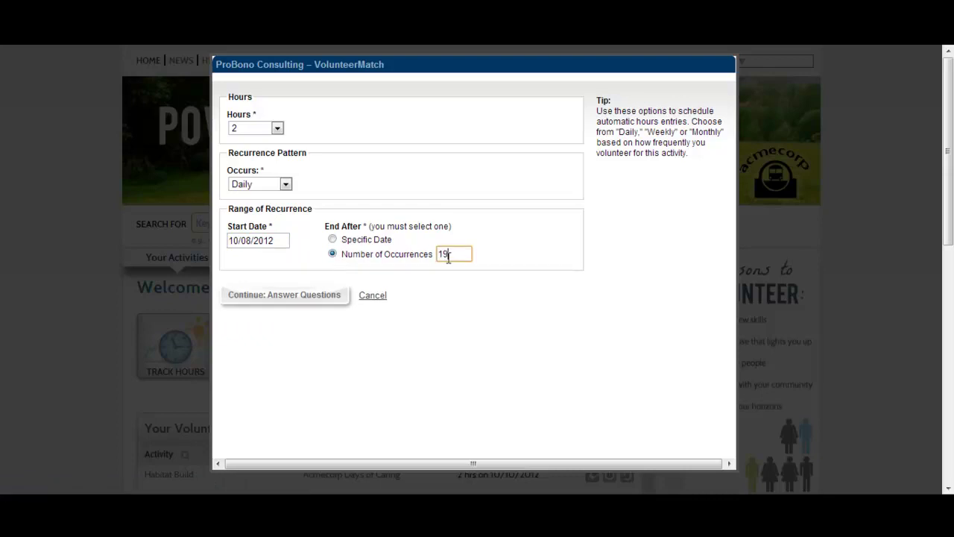
click(320, 298)
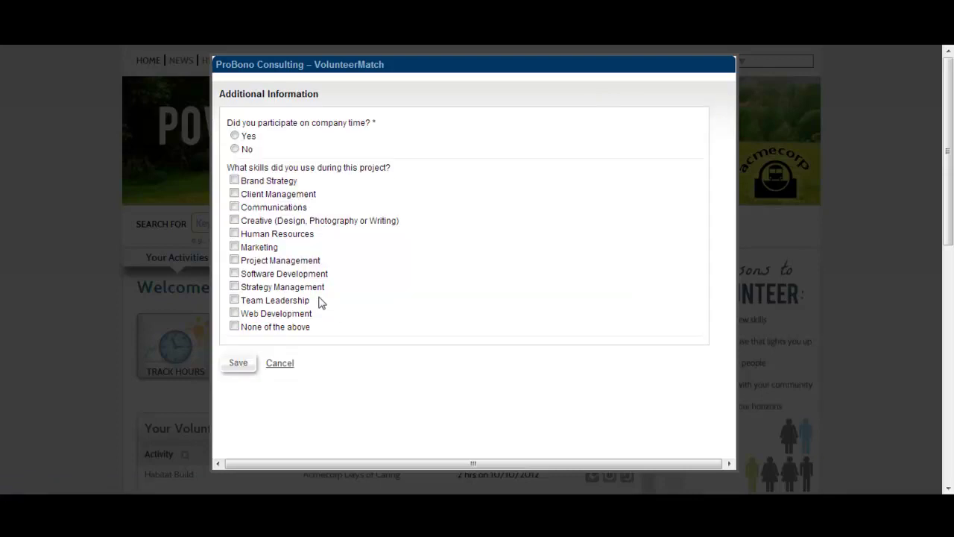
click(235, 136)
click(239, 363)
scroll(92, 138, down, 1)
scroll(92, 144, down, 1)
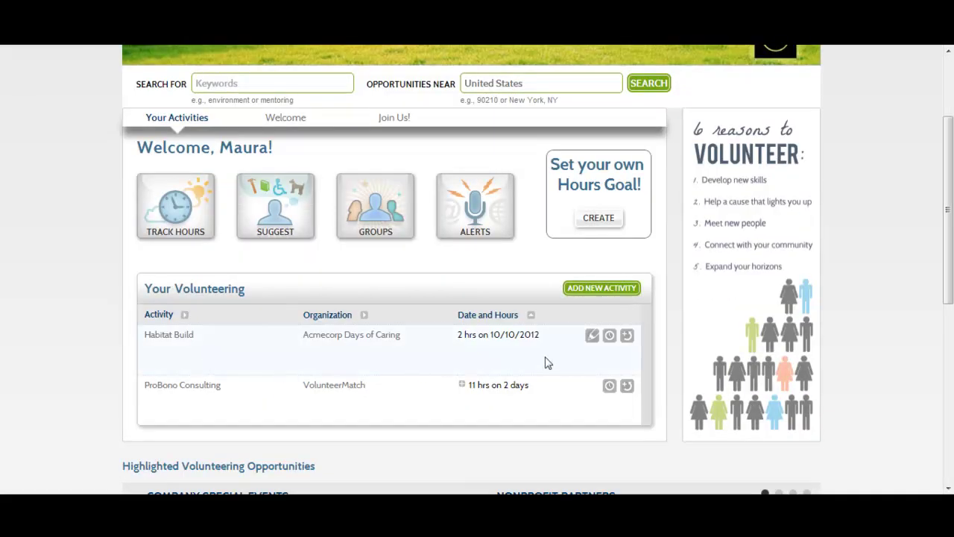
Edit the 10/10/2012 Habitat Build entry to 1 hour and save it
click(593, 343)
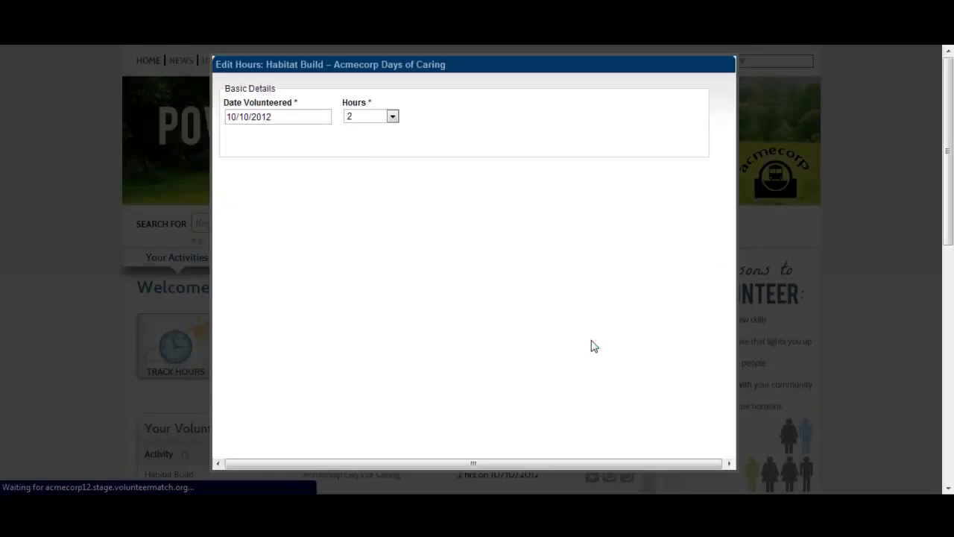
click(389, 117)
click(373, 141)
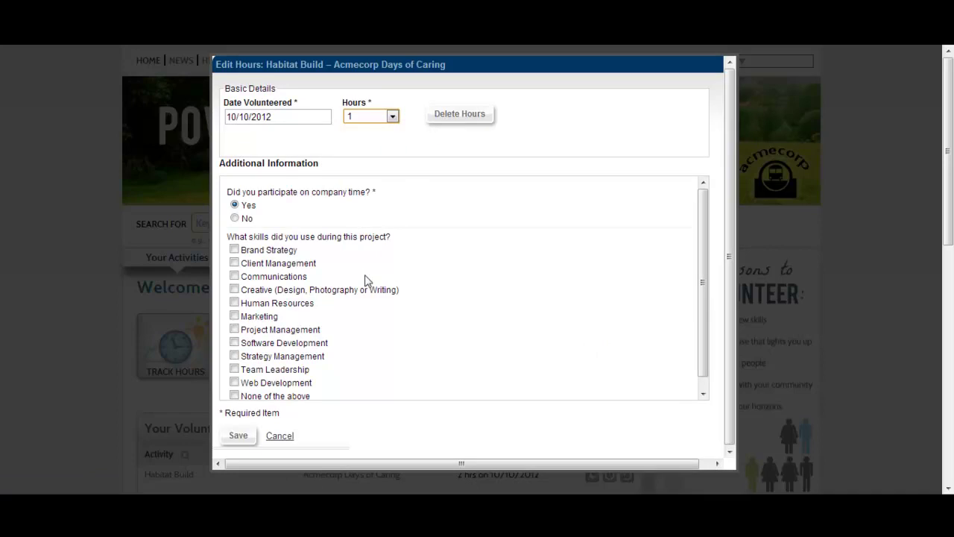
click(238, 435)
scroll(63, 139, down, 1)
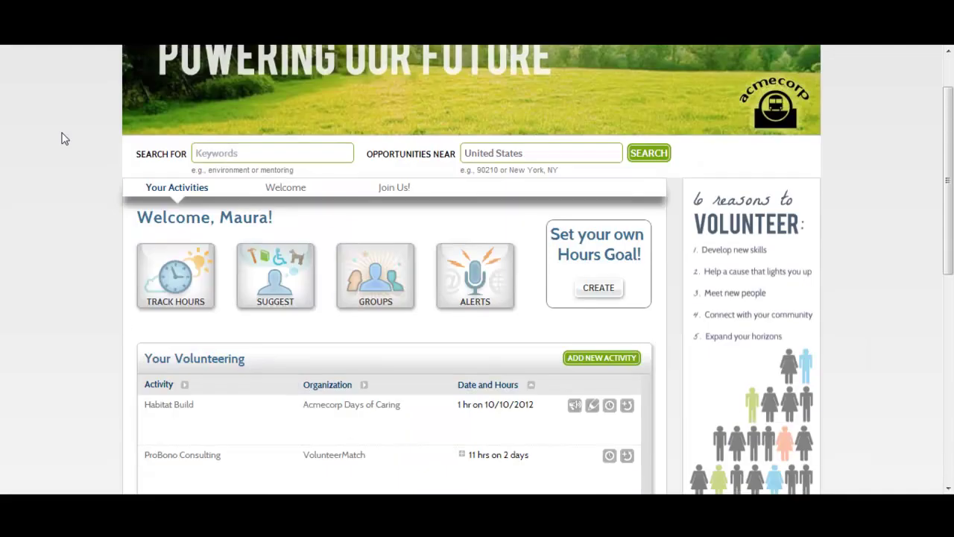
Open Habitat Build's Manage Participants page, then go back to the dashboard
click(576, 408)
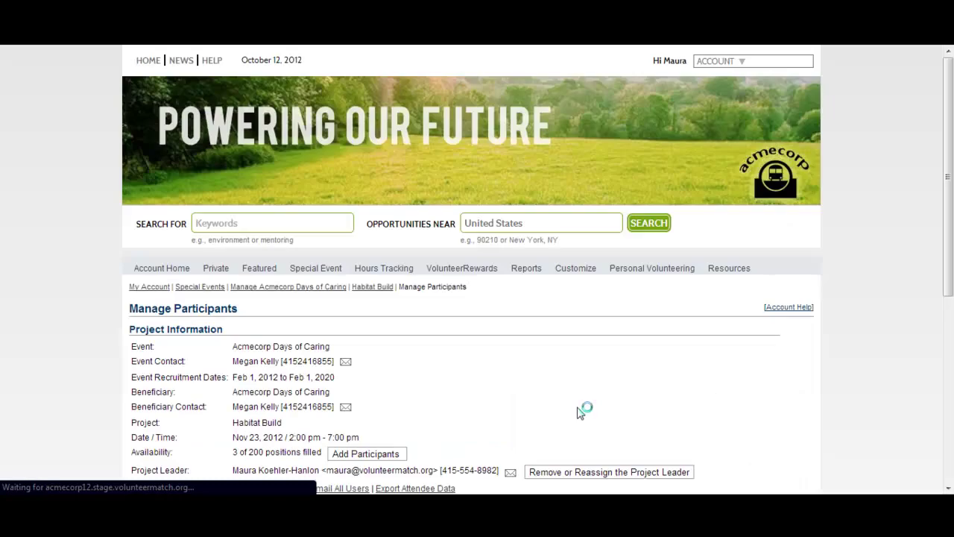
scroll(575, 410, down, 1)
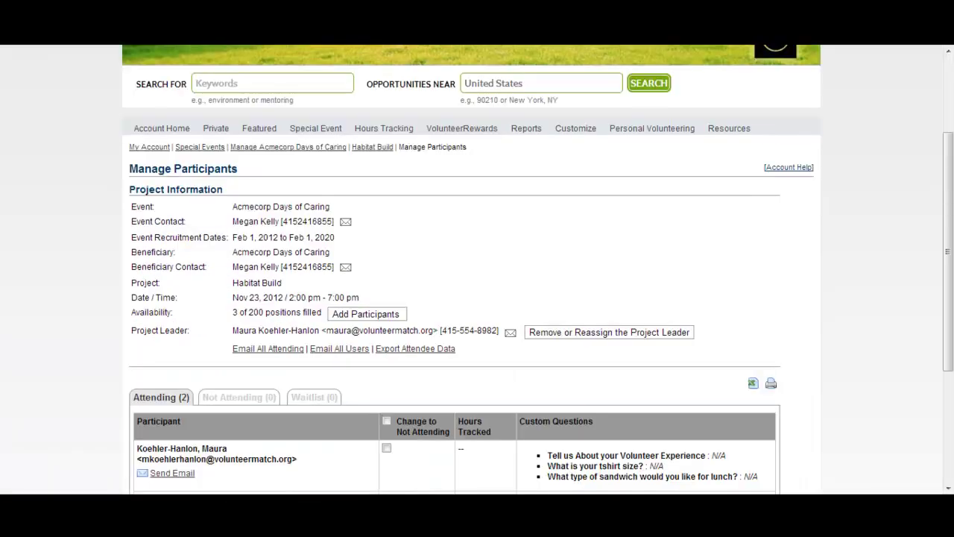
key(alt+Left)
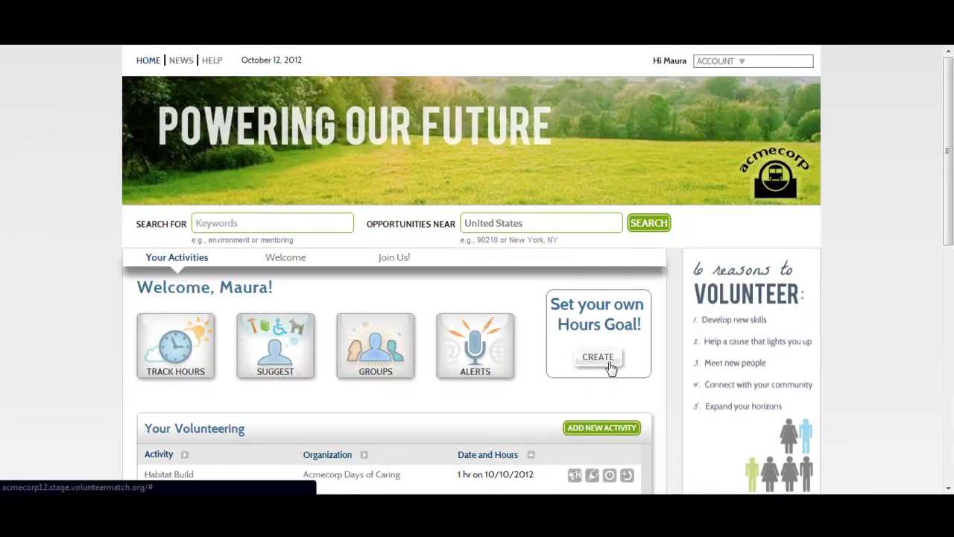
Create a '2012 Hours' gauge for This Year with a 100-hour goal
click(598, 357)
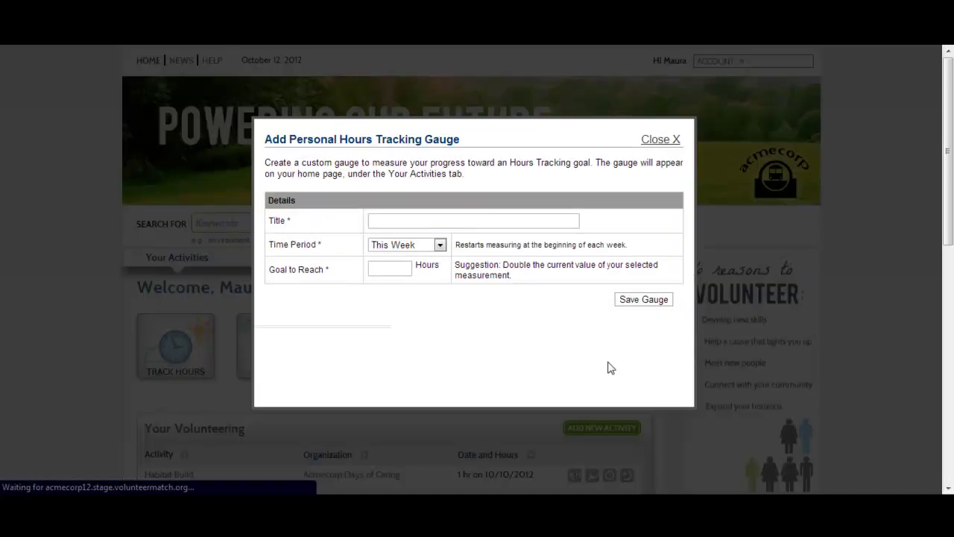
click(475, 222)
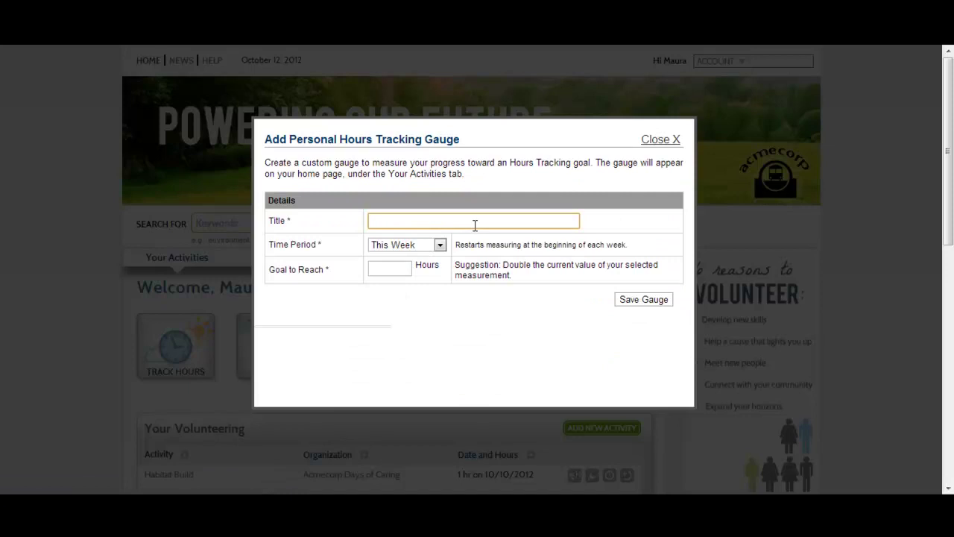
text(2012)
text(Hours)
click(416, 246)
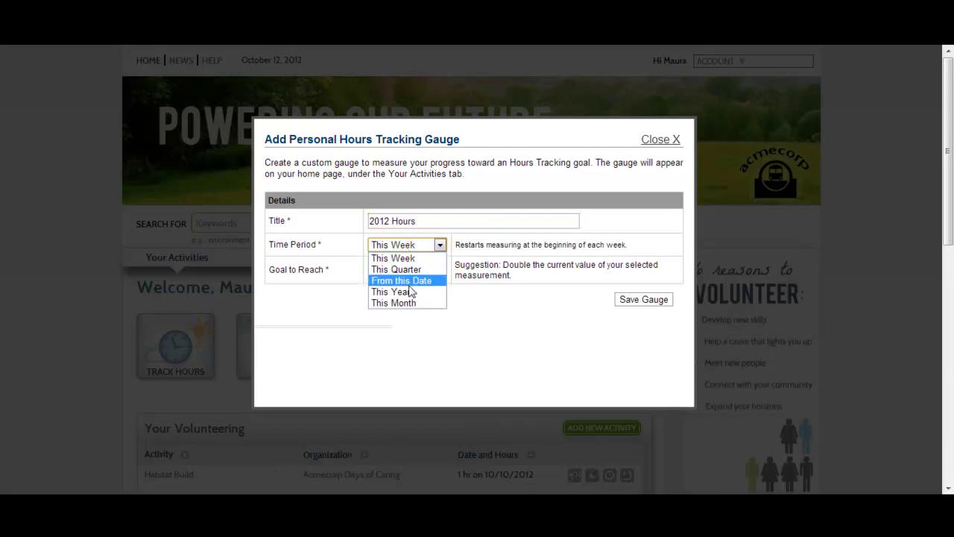
click(409, 292)
click(405, 269)
text(1)
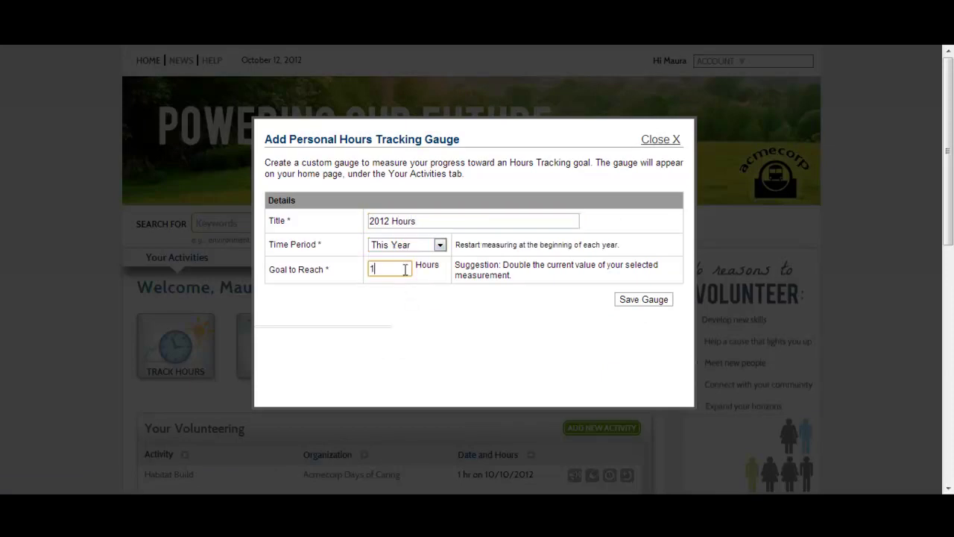
text(00)
click(624, 302)
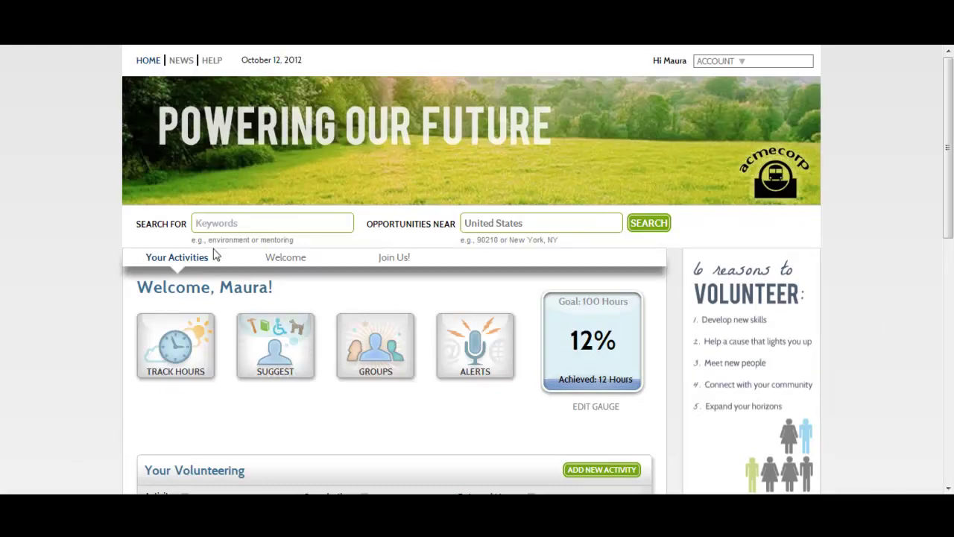
click(279, 261)
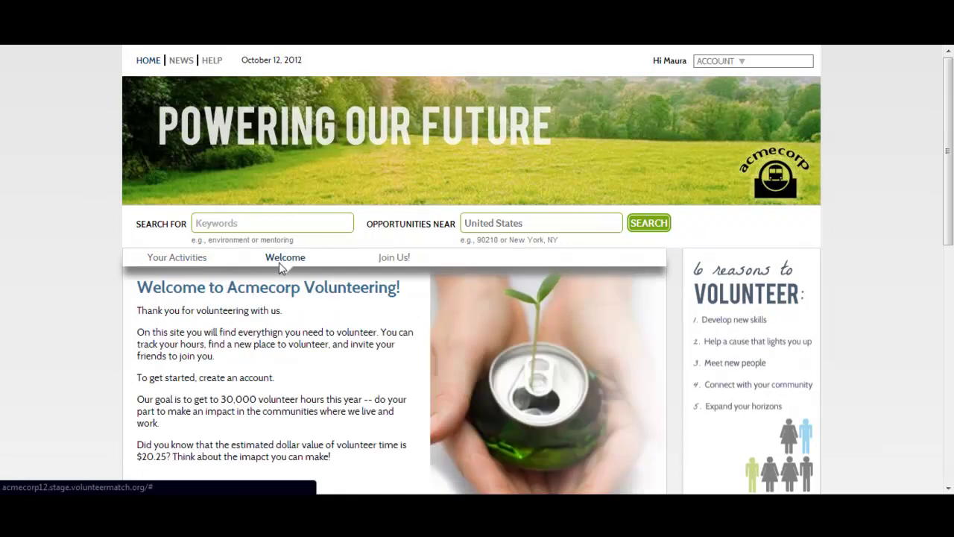
scroll(279, 263, down, 1)
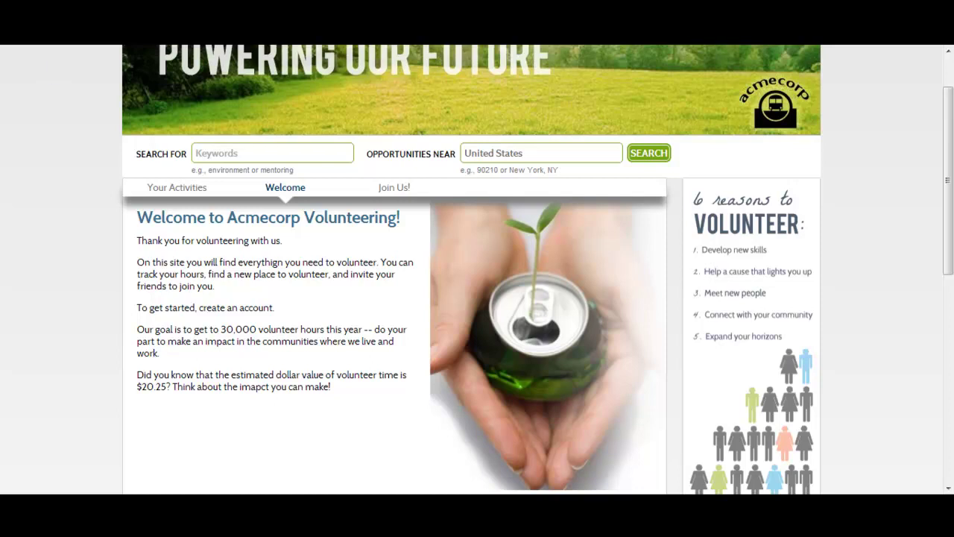
scroll(306, 179, down, 1)
click(384, 119)
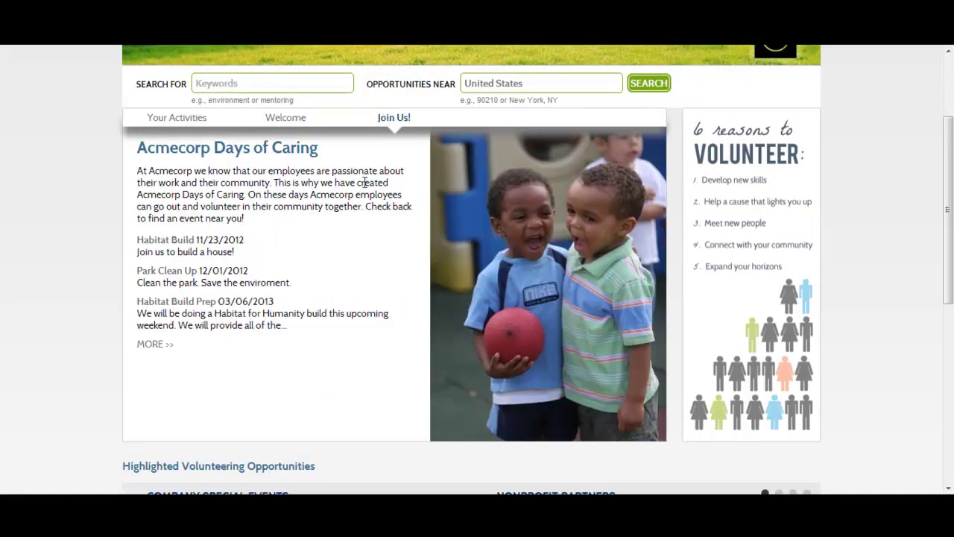
scroll(365, 179, down, 1)
click(181, 173)
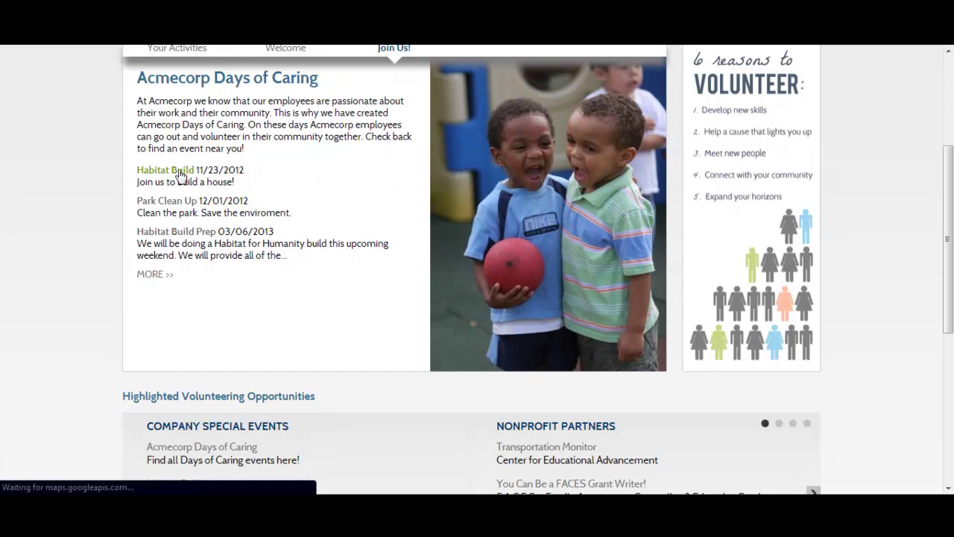
scroll(180, 175, down, 3)
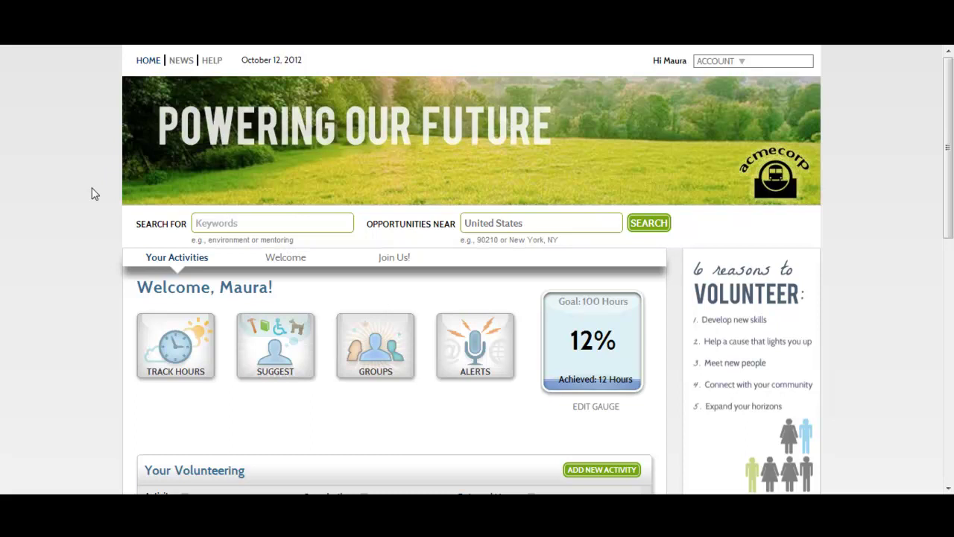
scroll(95, 194, down, 5)
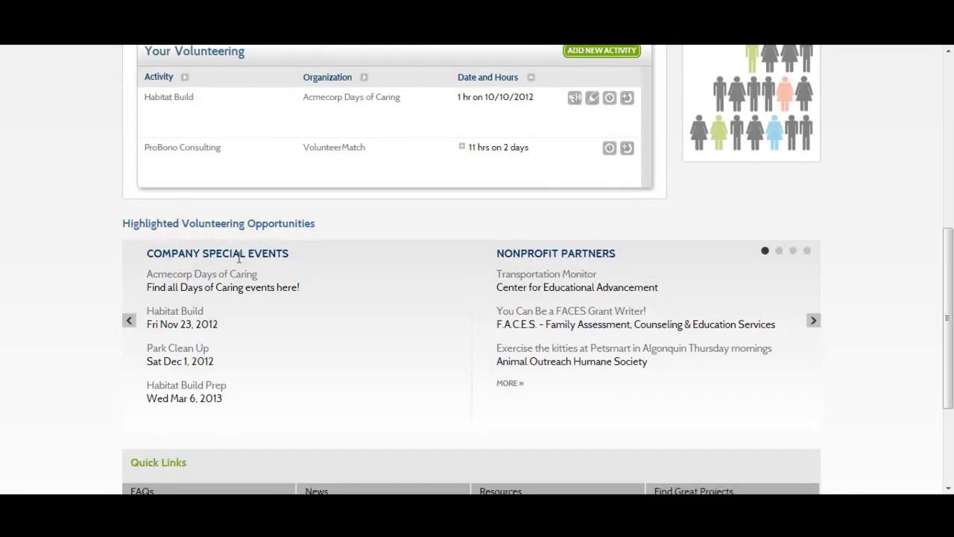
click(813, 322)
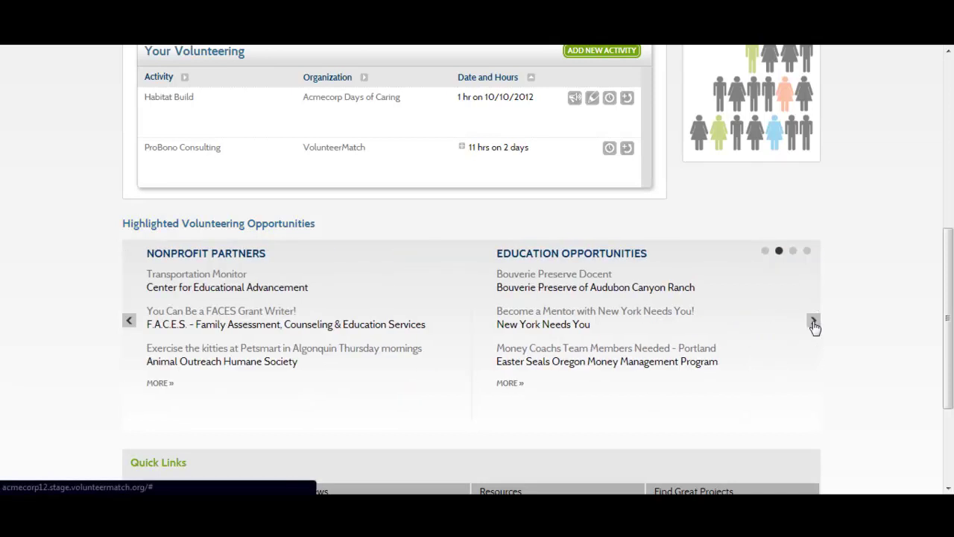
click(813, 323)
click(813, 323)
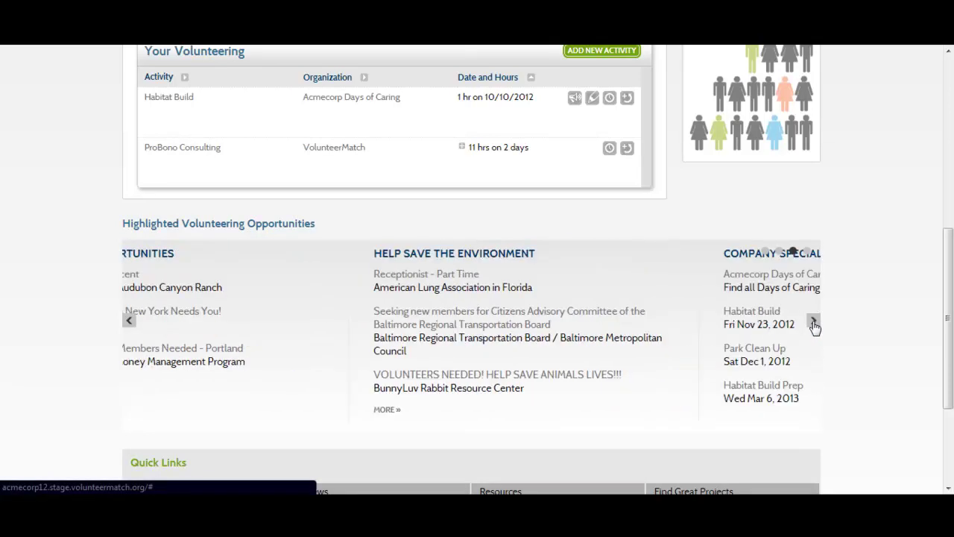
click(813, 323)
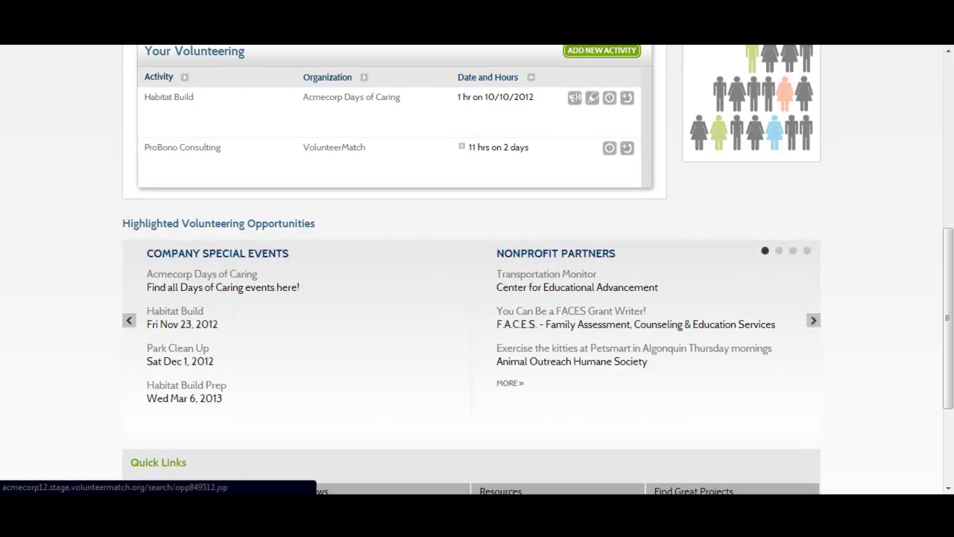
scroll(121, 165, up, 5)
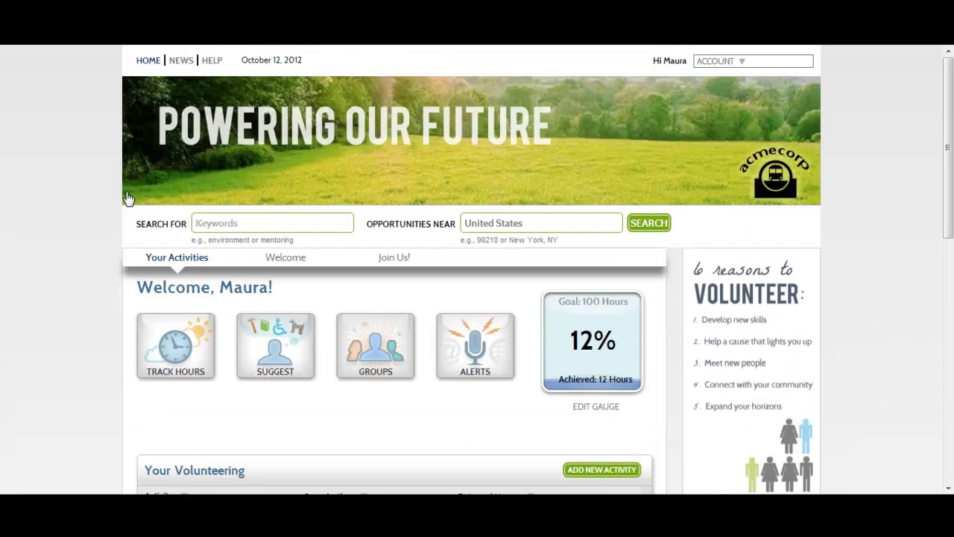
Search Education opportunities near San Francisco and filter to the Community cause (853 results)
click(234, 225)
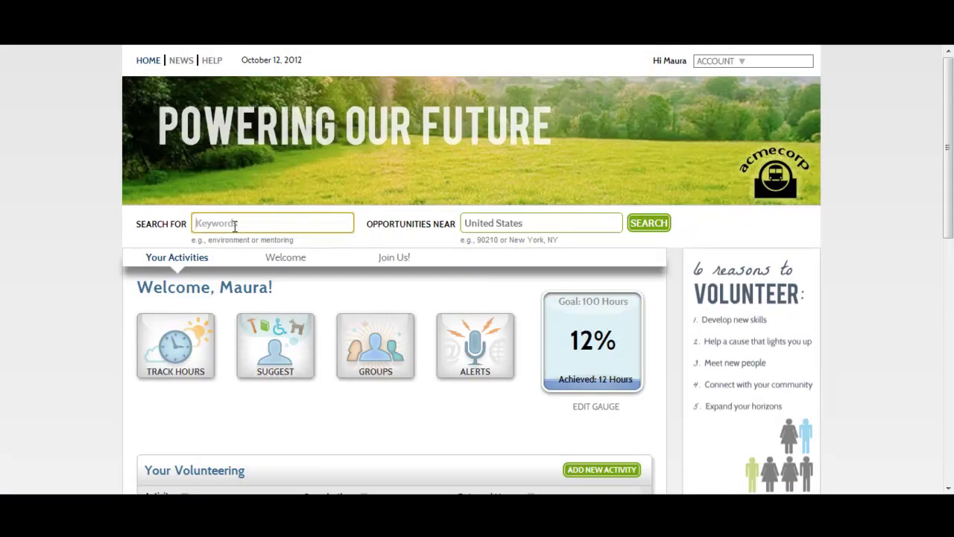
text(Education)
key(Tab)
text(S)
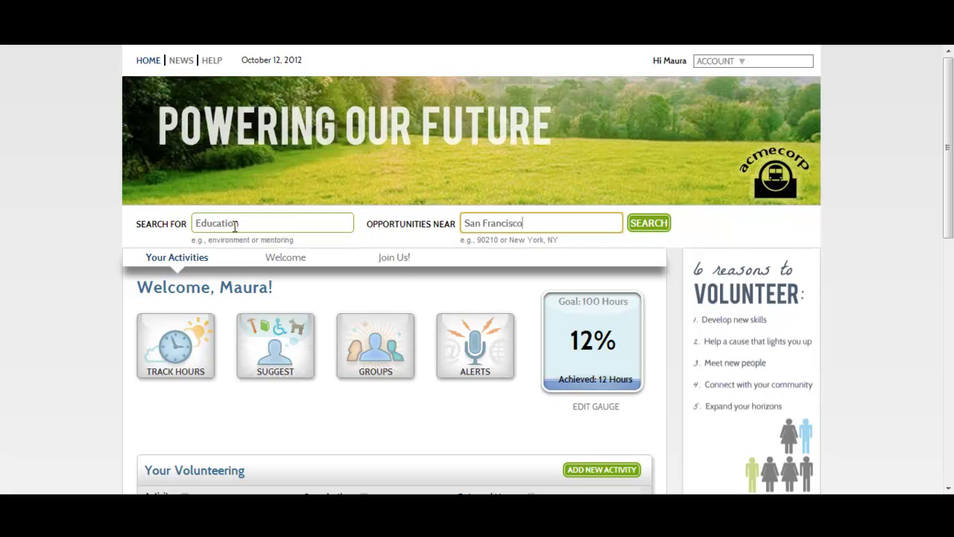
click(635, 226)
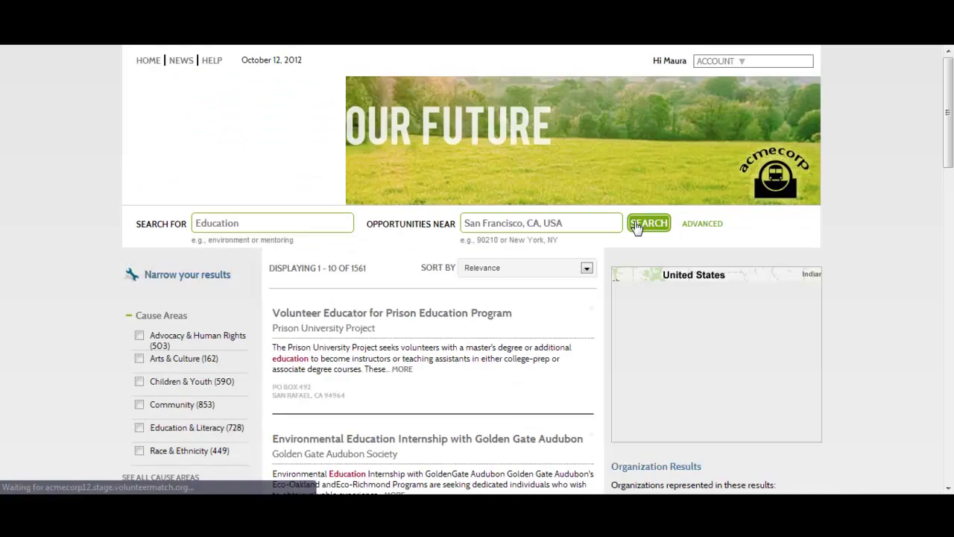
scroll(380, 296, down, 1)
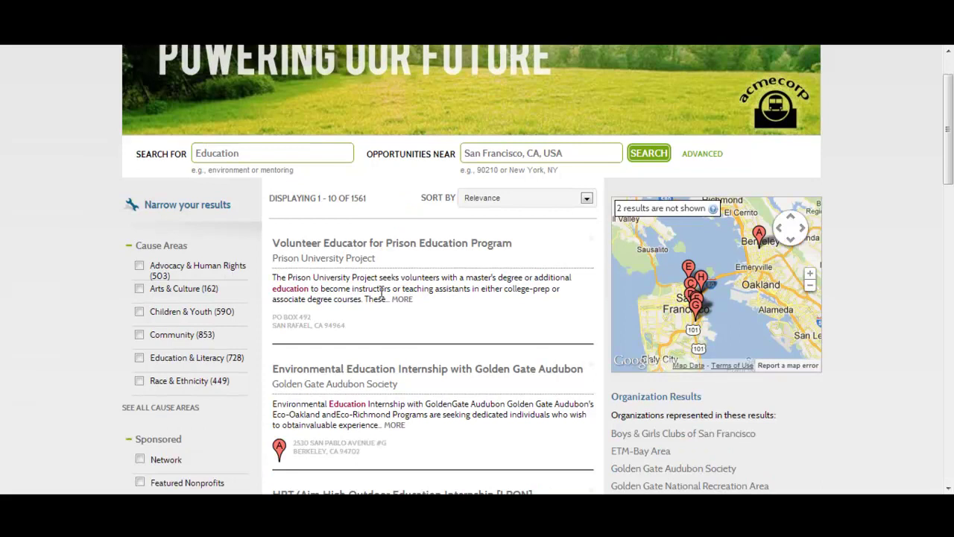
click(139, 336)
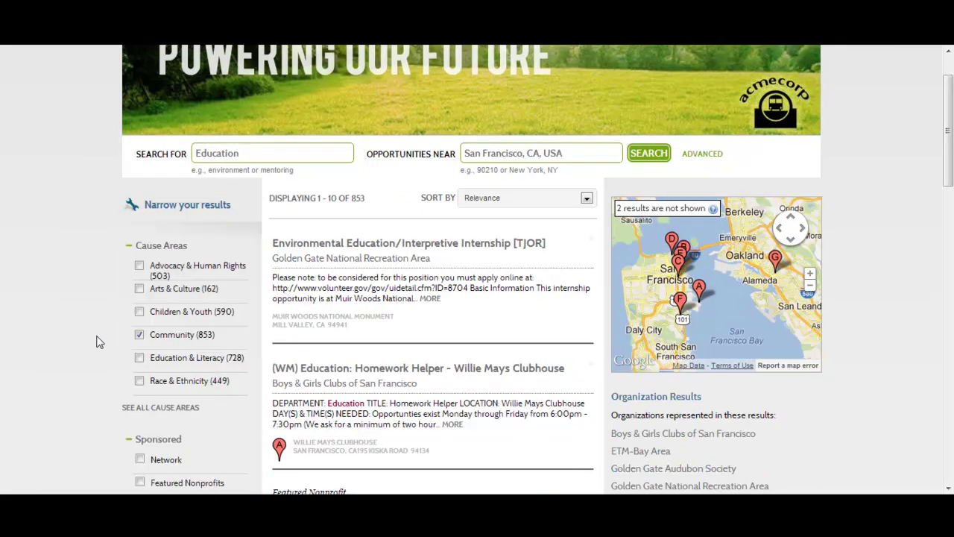
scroll(99, 341, down, 1)
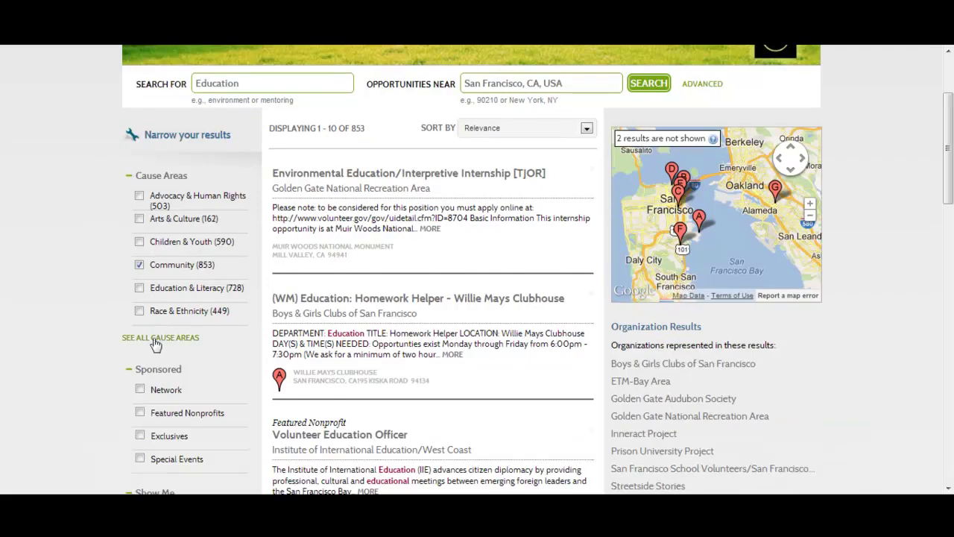
Open the Homework Helper interest form, return Home without sending, and open the Help guide
click(348, 304)
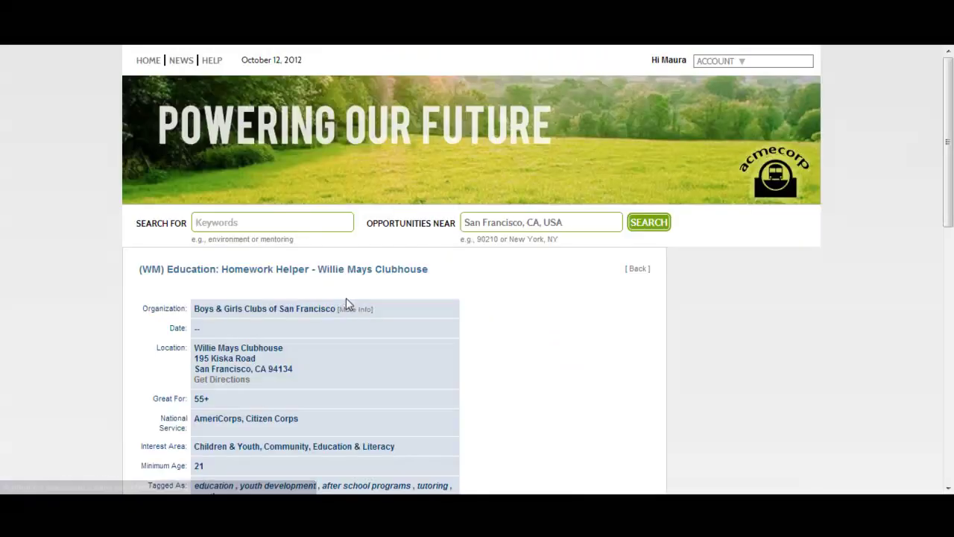
scroll(346, 304, down, 2)
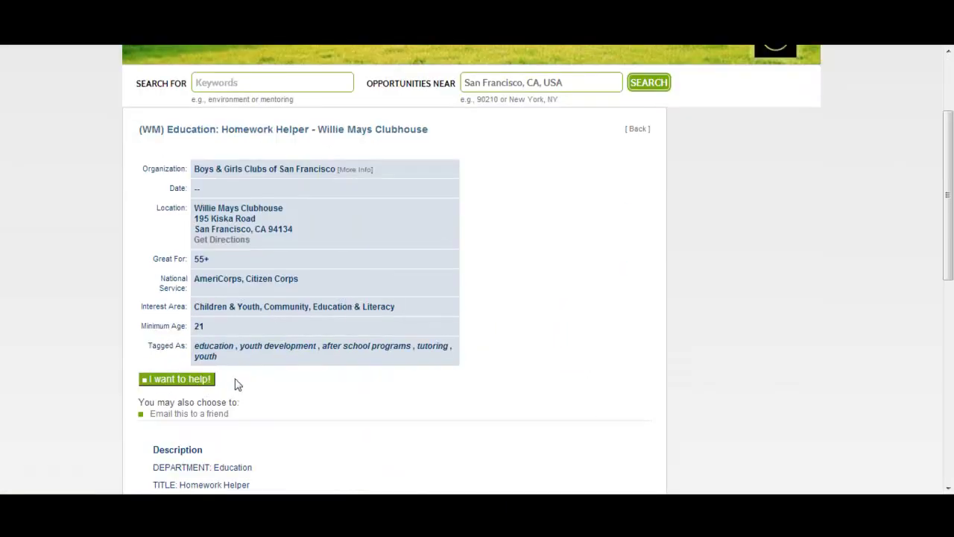
click(209, 381)
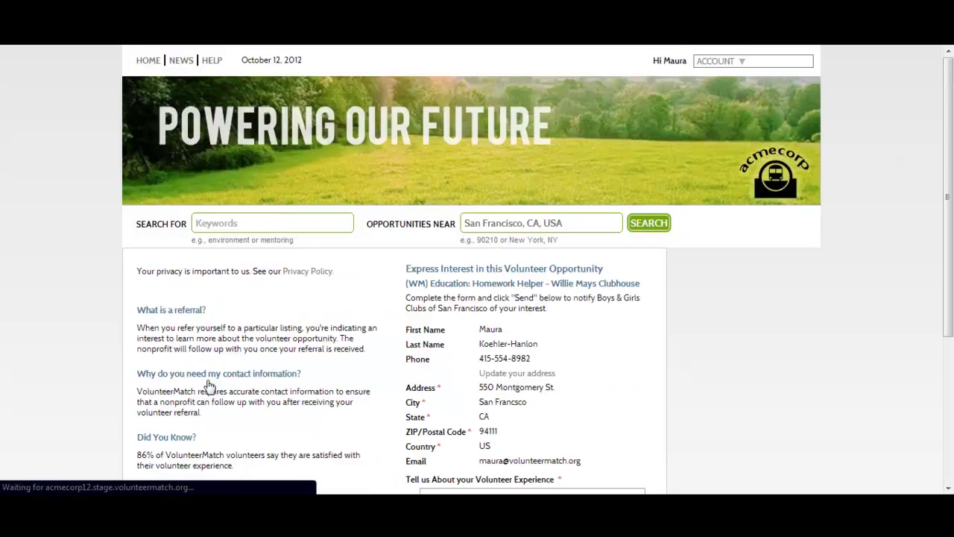
scroll(306, 376, down, 3)
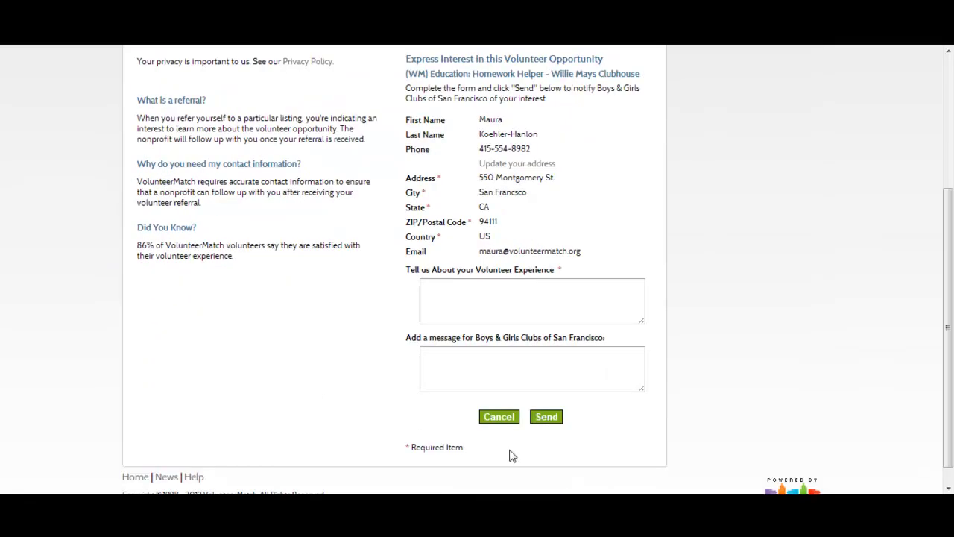
click(546, 418)
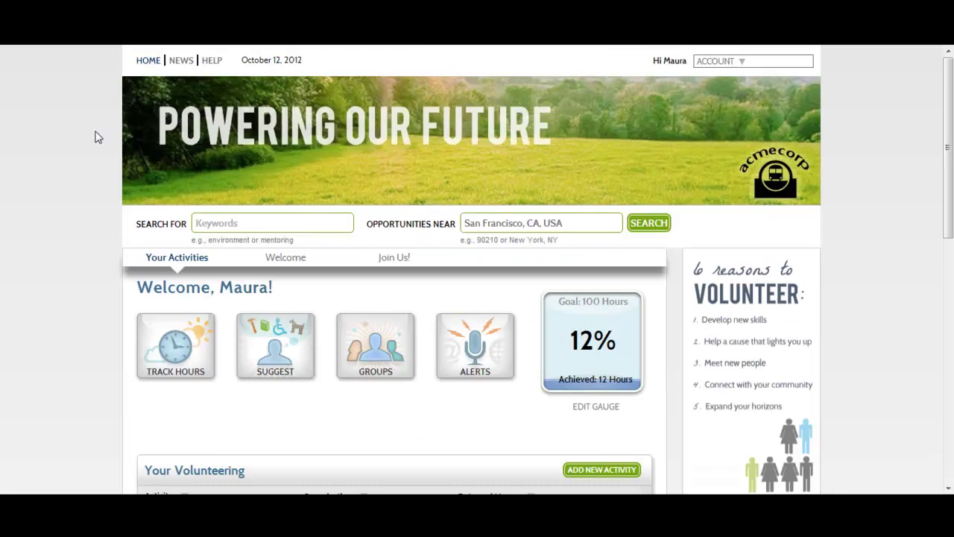
click(212, 63)
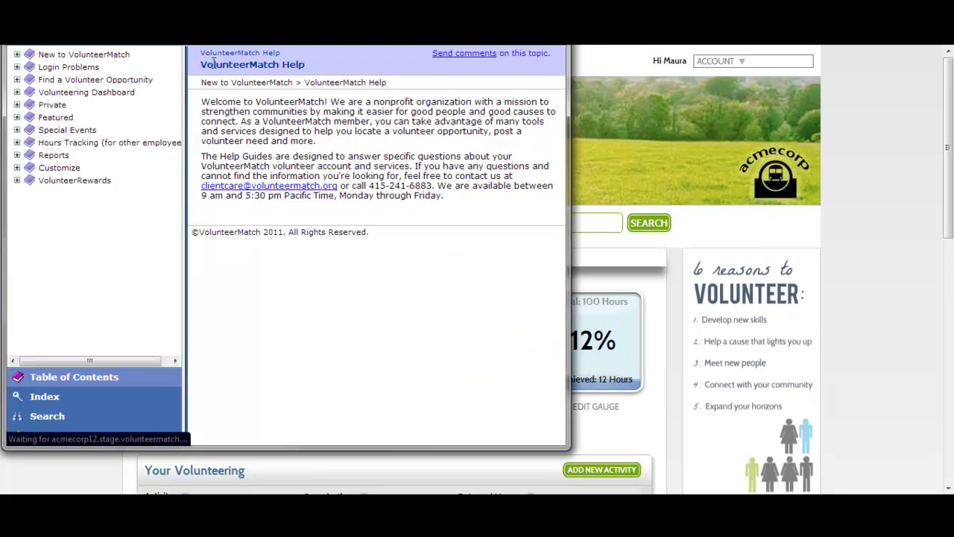